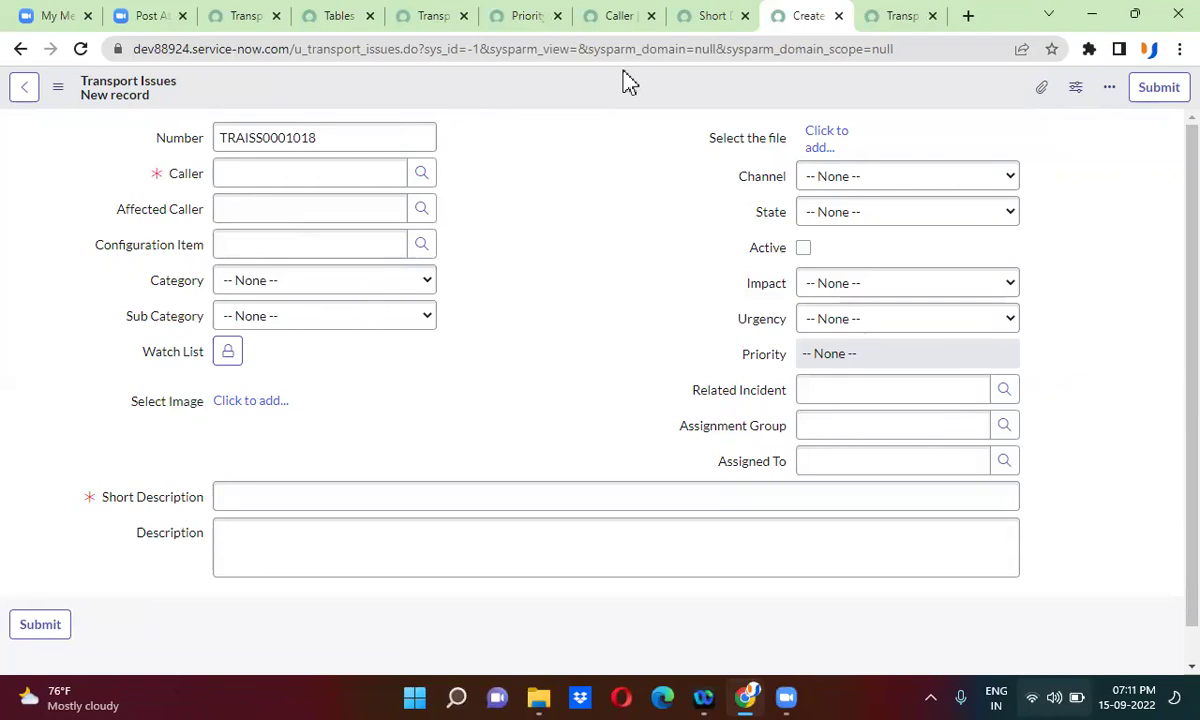
# - Check the empty Description field on new record TRAISS0001018, then go to the Transport Issues column list
pyautogui.click(295, 538)
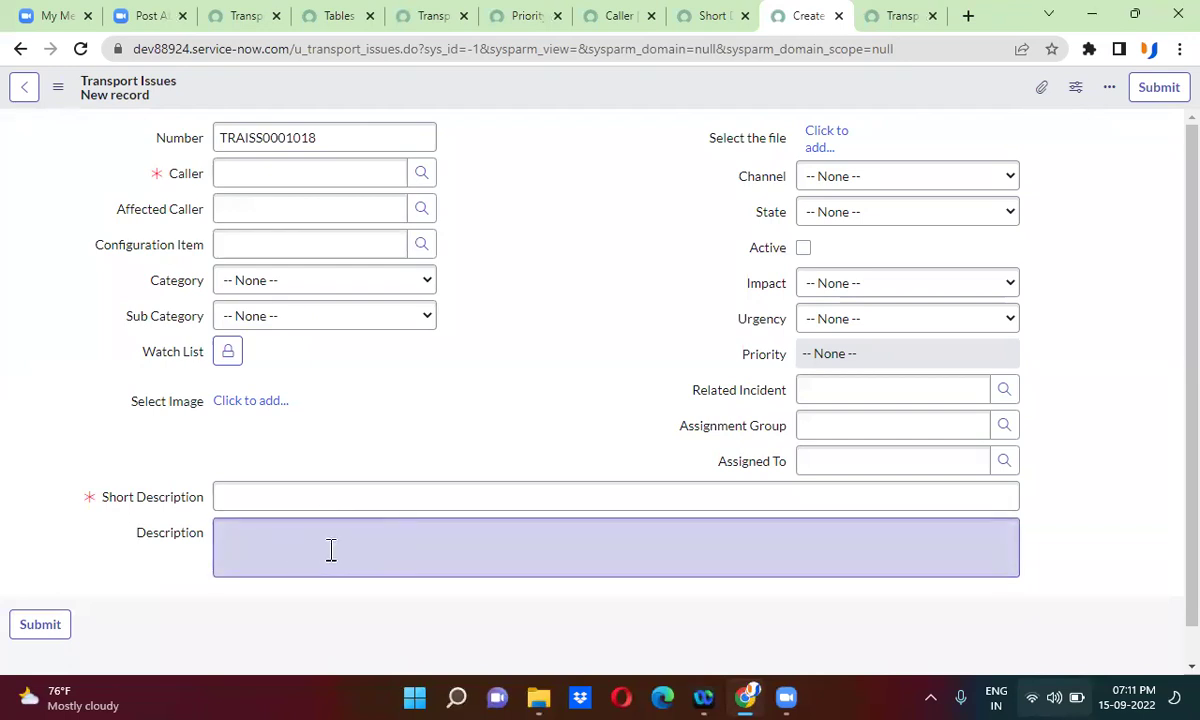
pyautogui.click(331, 549)
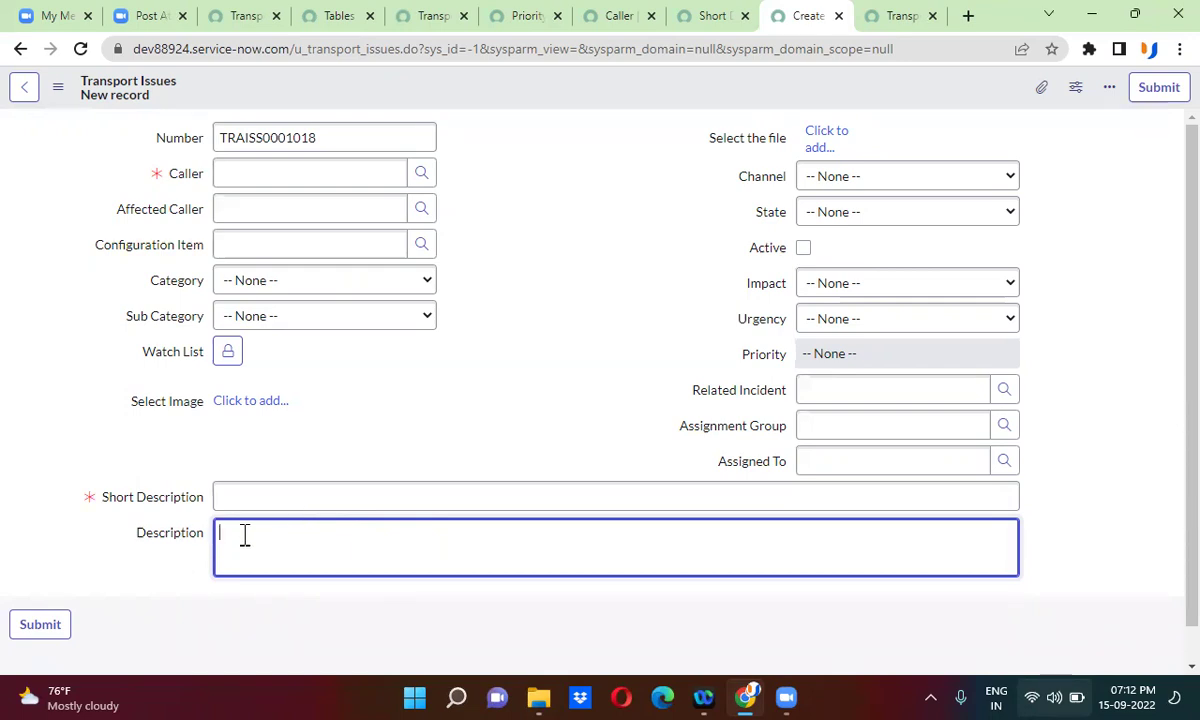
pyautogui.click(526, 316)
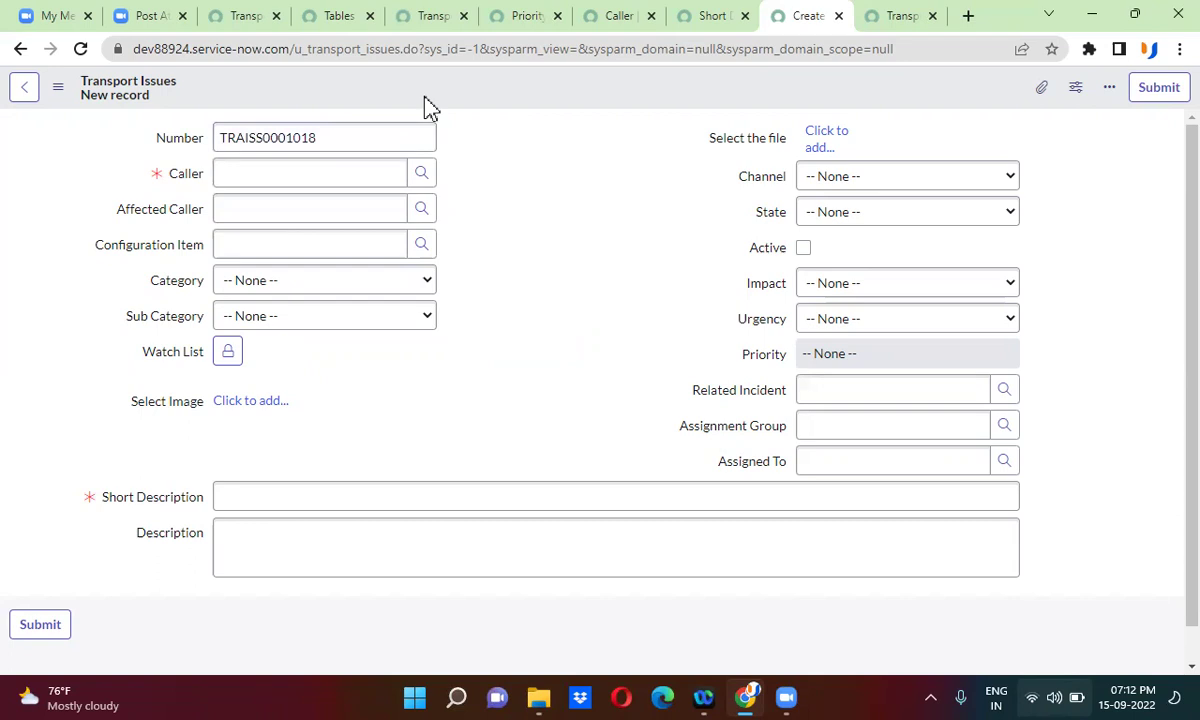
pyautogui.click(266, 548)
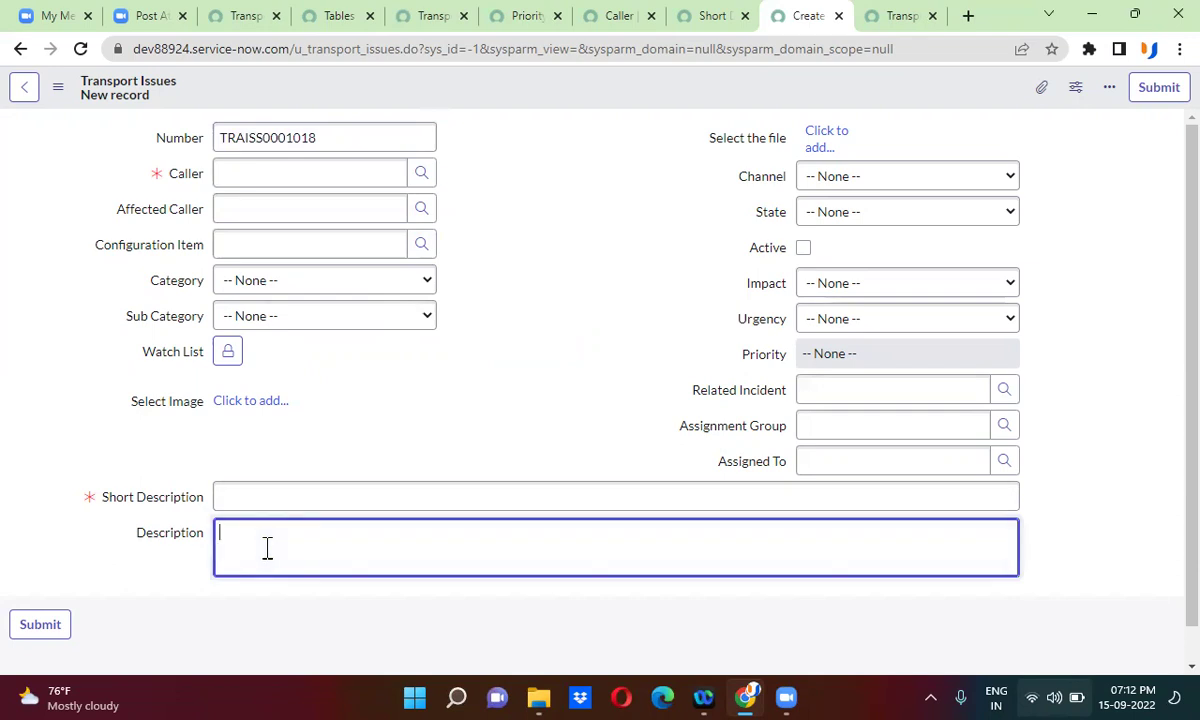
pyautogui.click(475, 390)
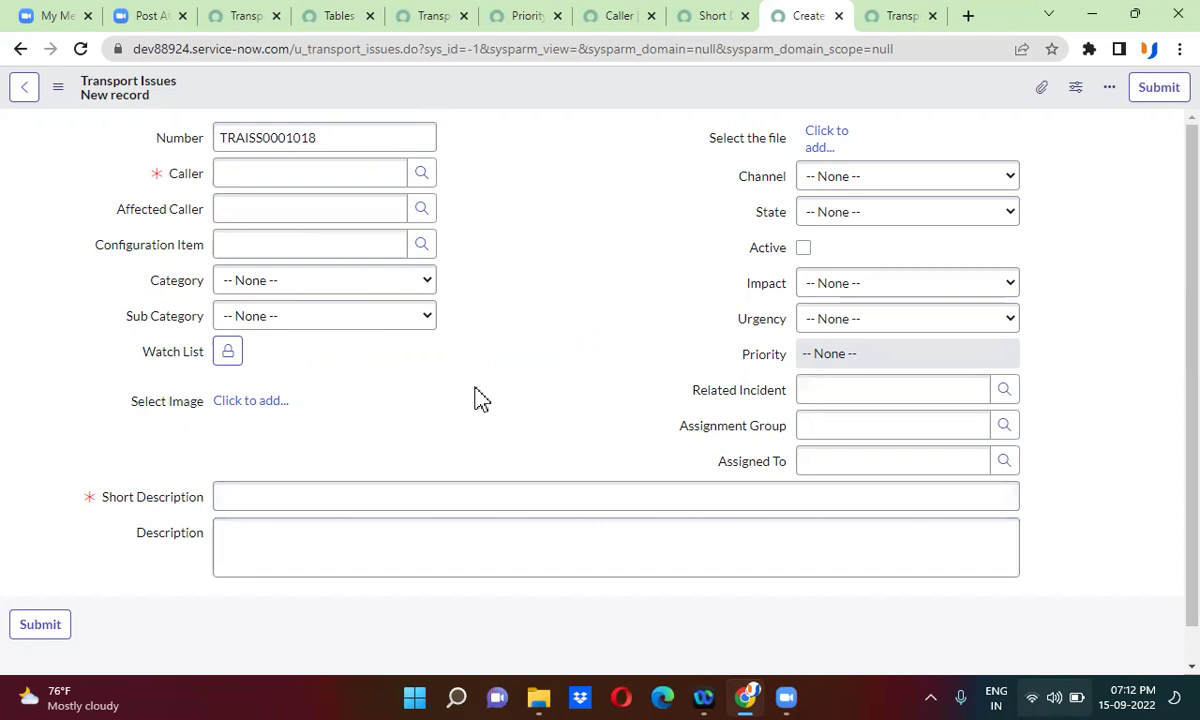
pyautogui.click(246, 539)
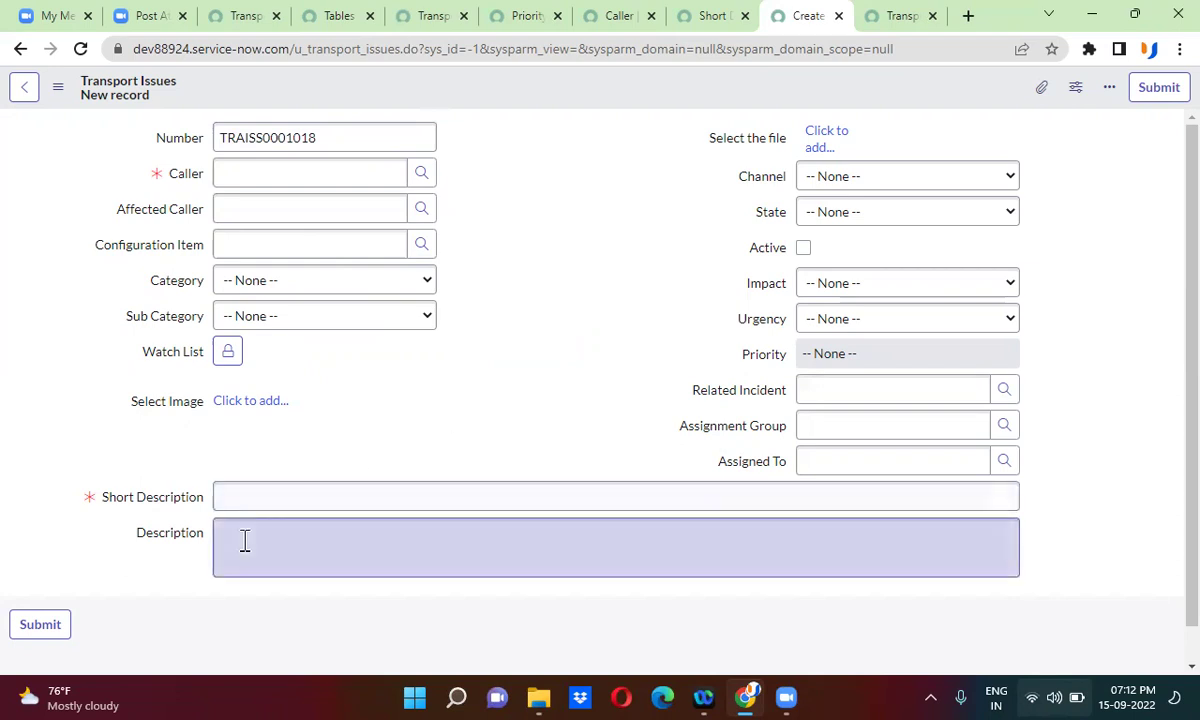
pyautogui.click(289, 535)
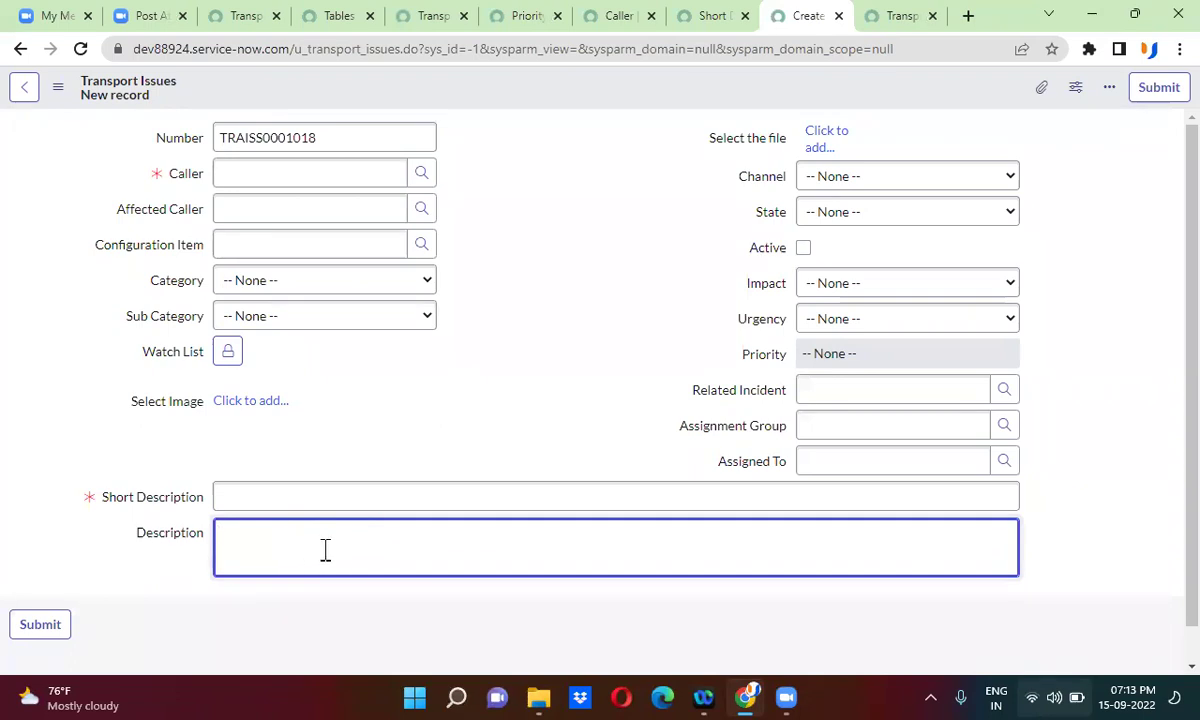
pyautogui.click(482, 278)
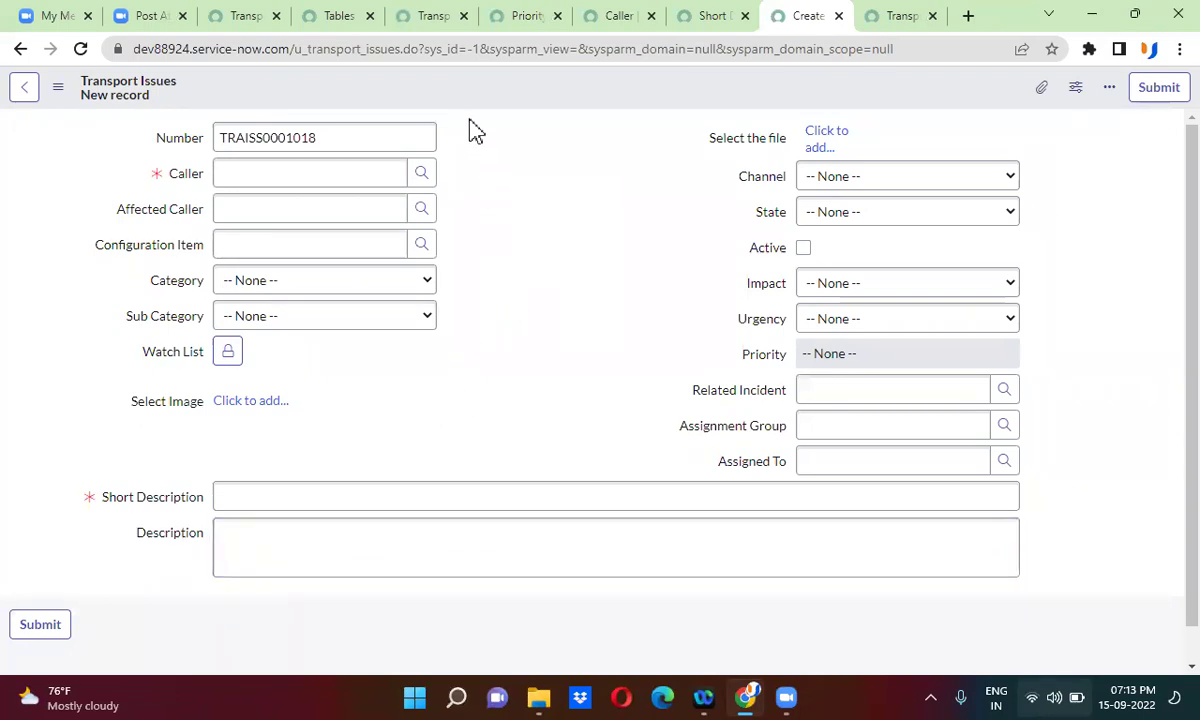
pyautogui.click(437, 15)
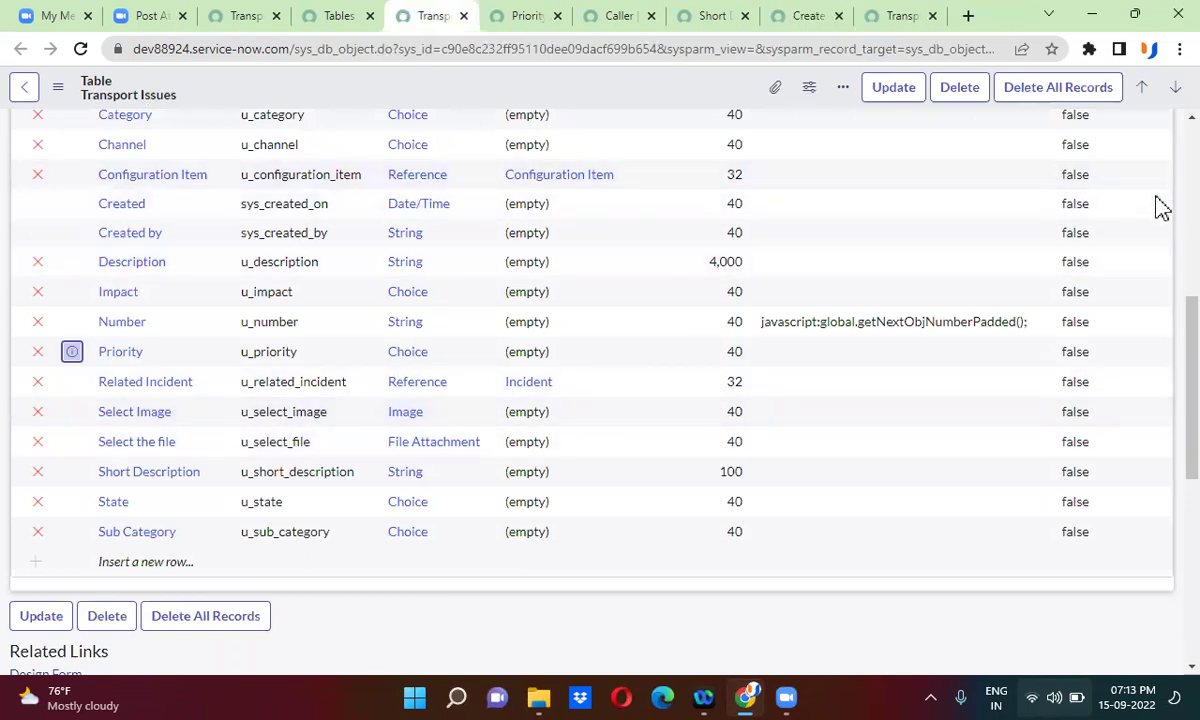
# - Open the Transport Issues Description column's dictionary entry in a separate tab
pyautogui.scroll(1, 1160, 210)
pyautogui.scroll(5, 1160, 210)
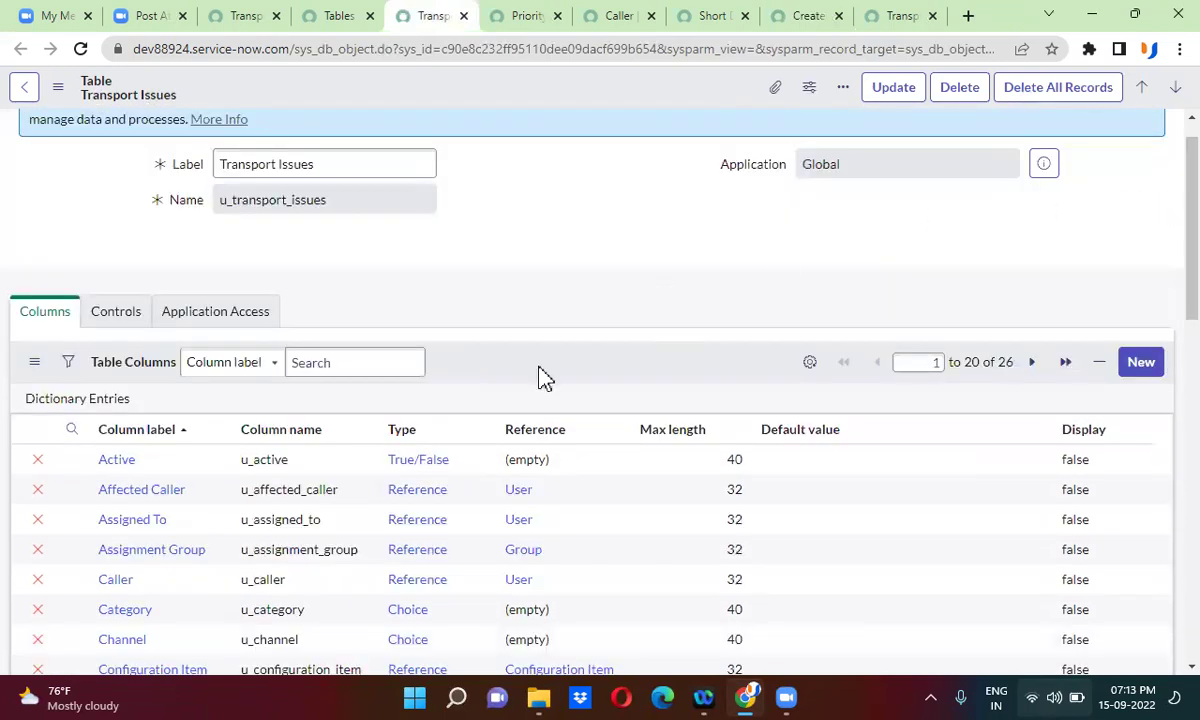
pyautogui.scroll(-3, 540, 378)
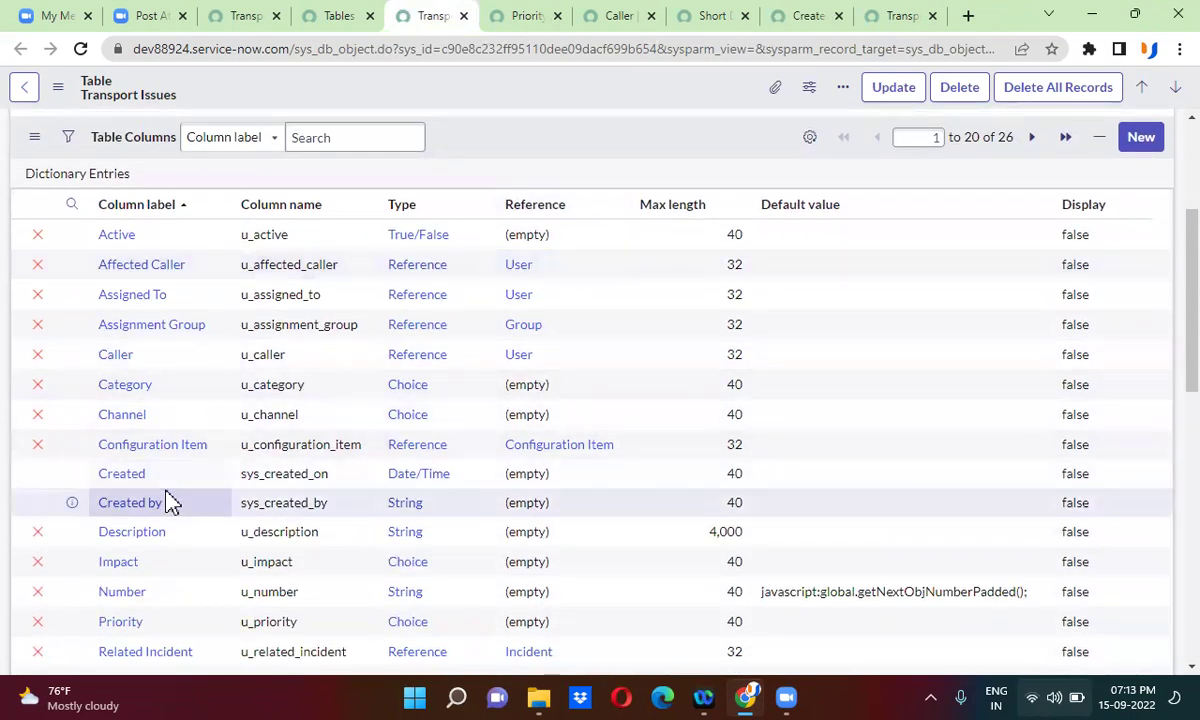
pyautogui.rightClick(74, 530)
pyautogui.click(146, 377)
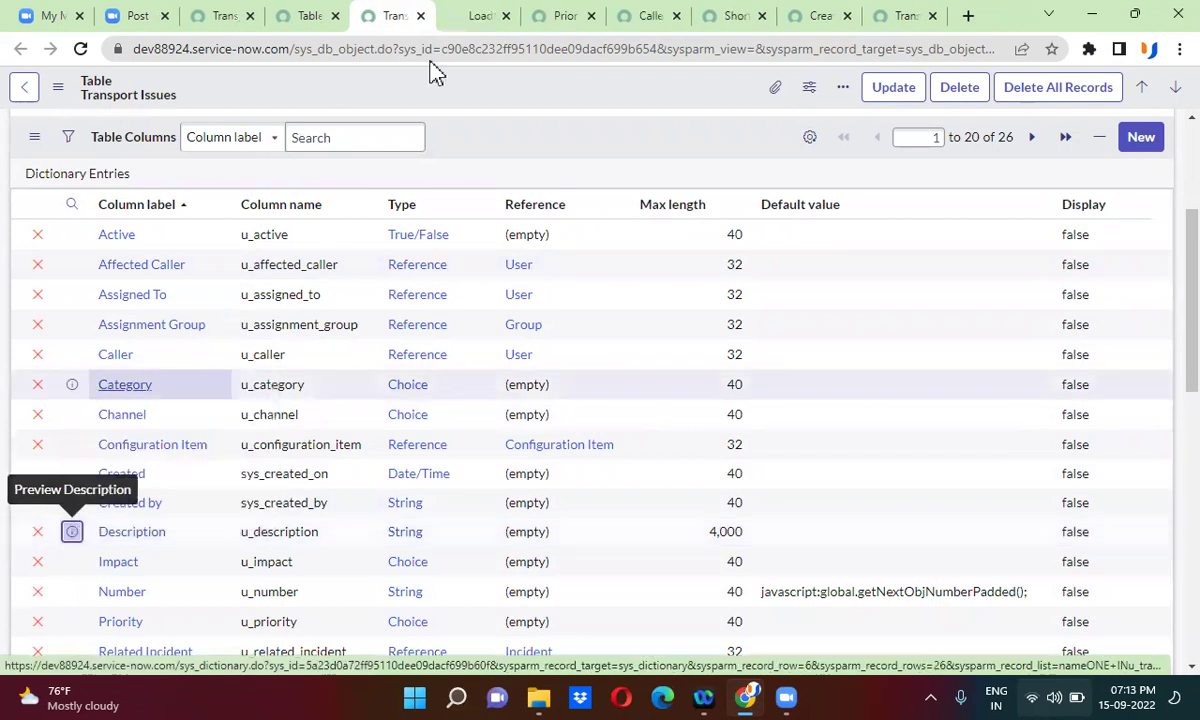
pyautogui.click(476, 14)
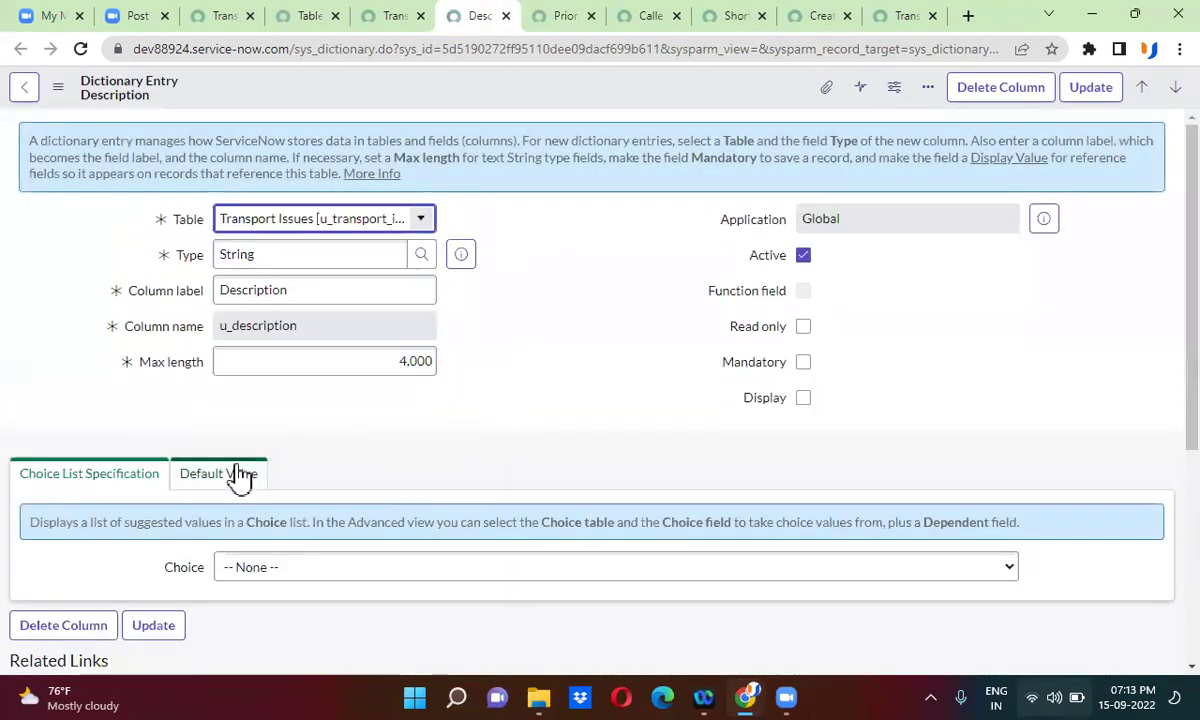
# - Set Description's default value to 'Please enter something in detail in the description' and save
pyautogui.click(240, 475)
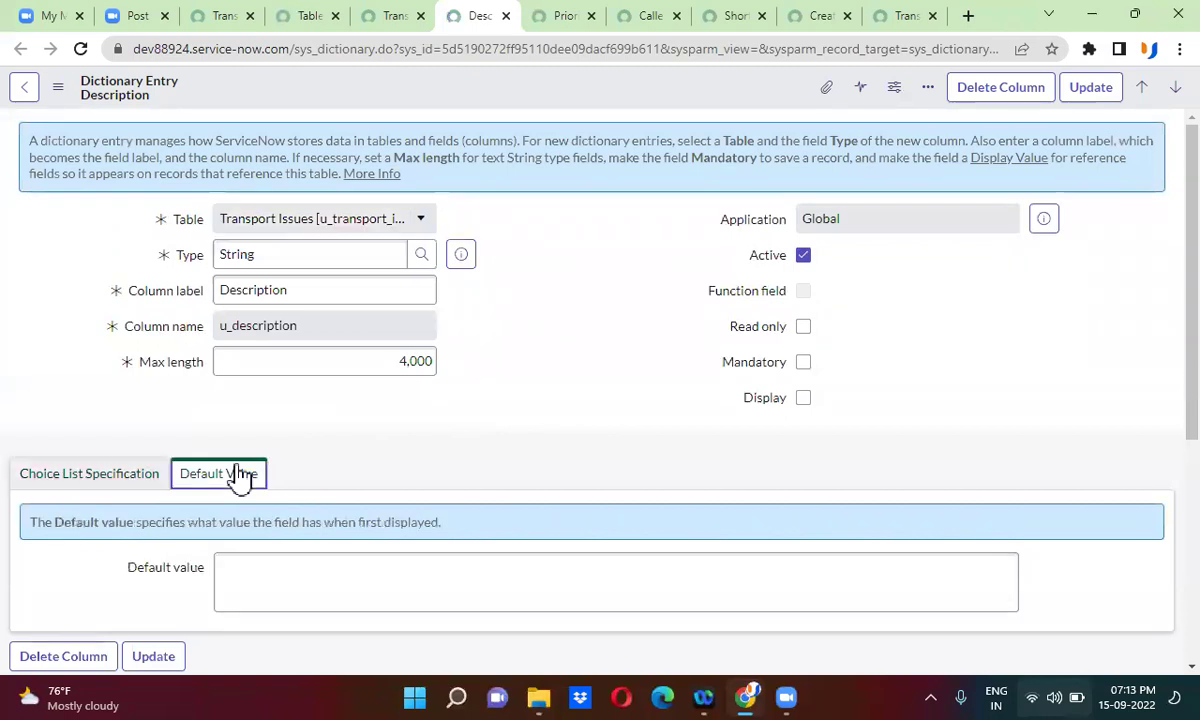
pyautogui.scroll(-1, 410, 474)
pyautogui.click(300, 503)
pyautogui.write('Ple')
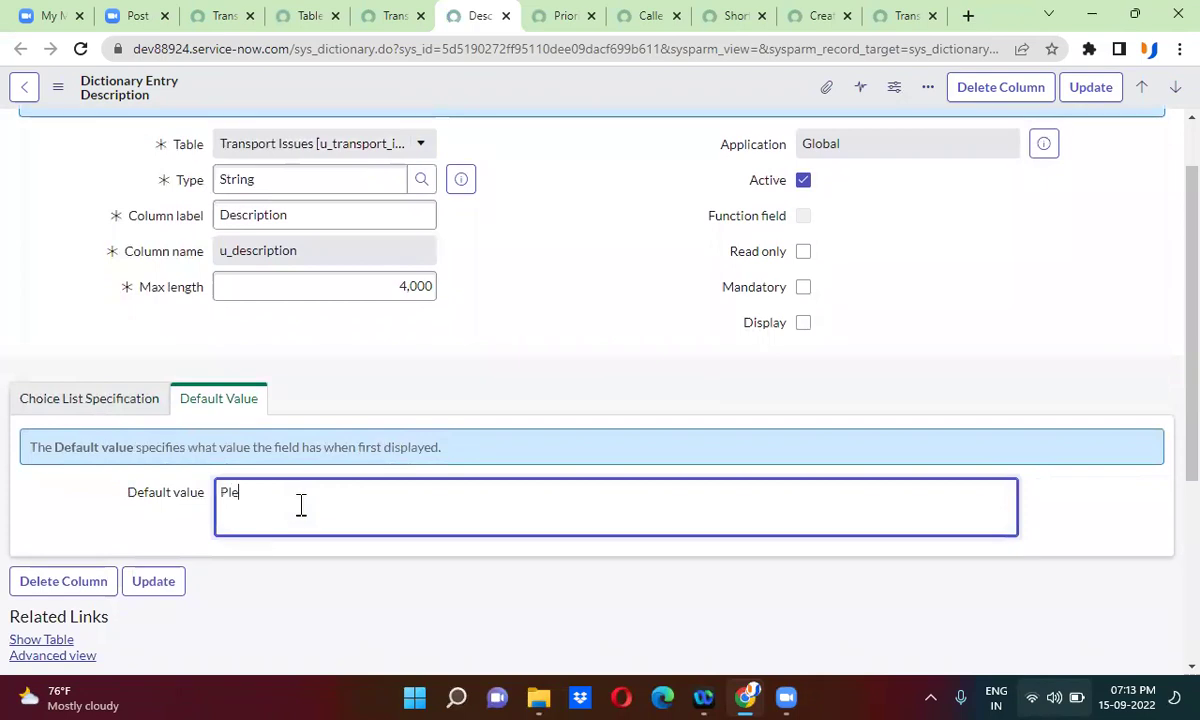
pyautogui.write('ase enter something')
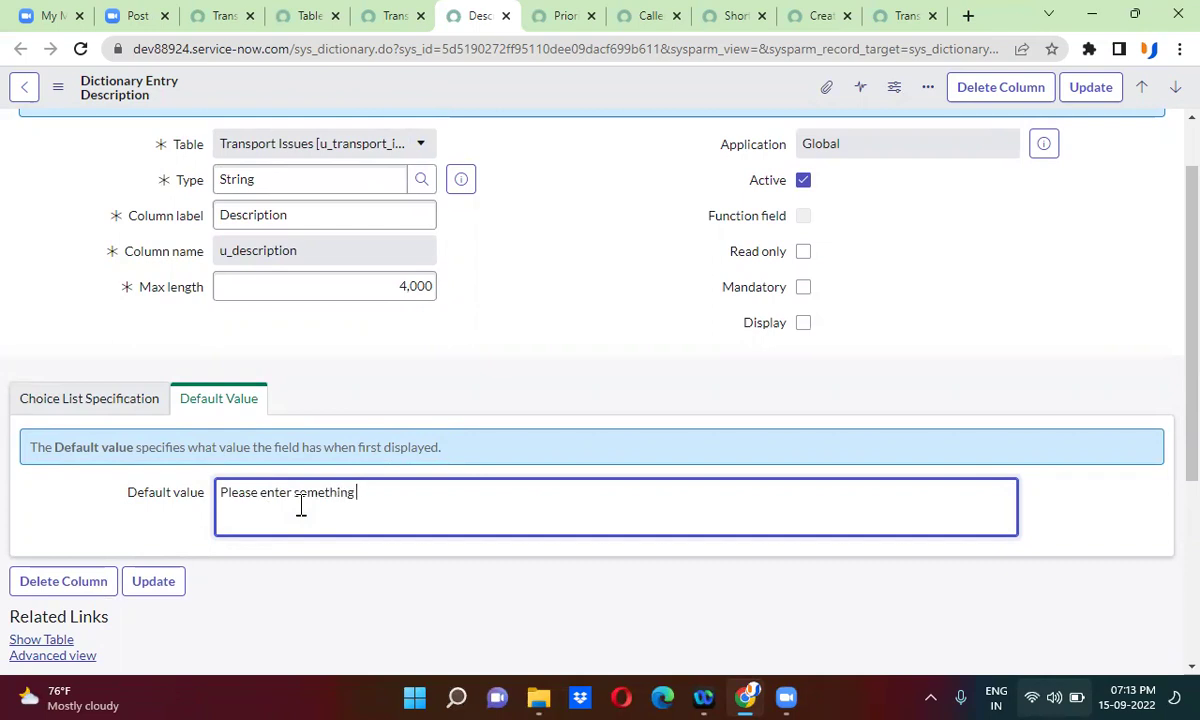
pyautogui.write(' in detail in the de')
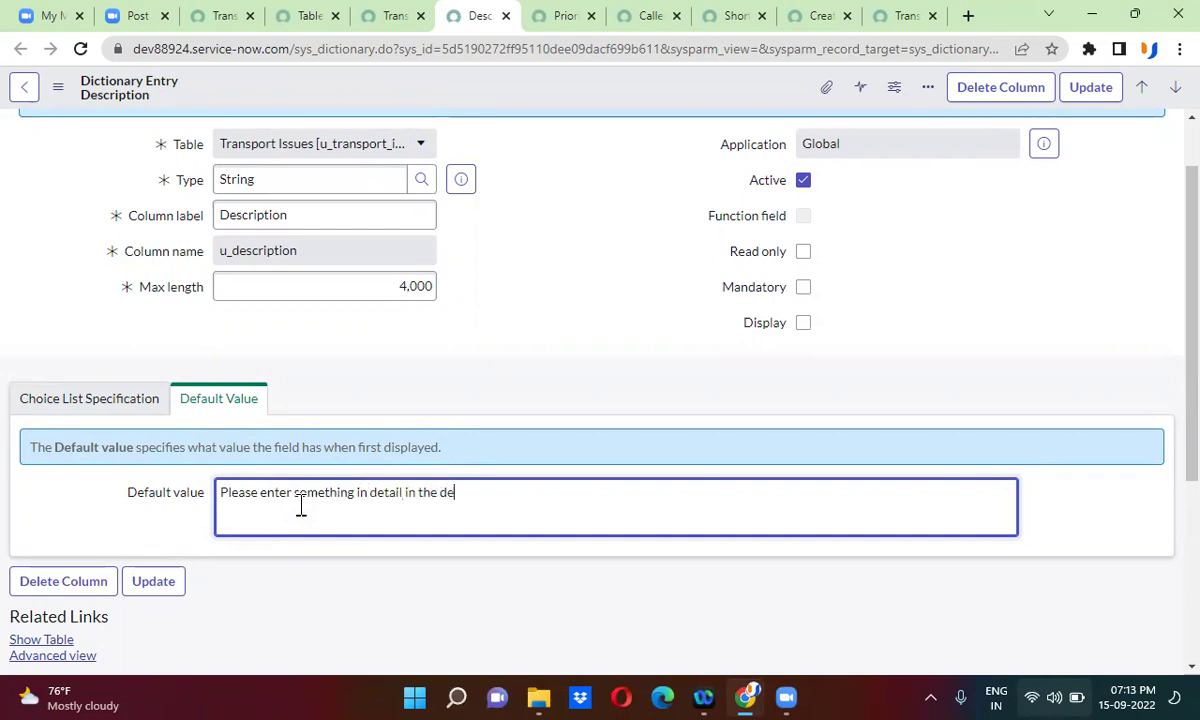
pyautogui.write('scription')
pyautogui.rightClick(638, 92)
pyautogui.click(671, 104)
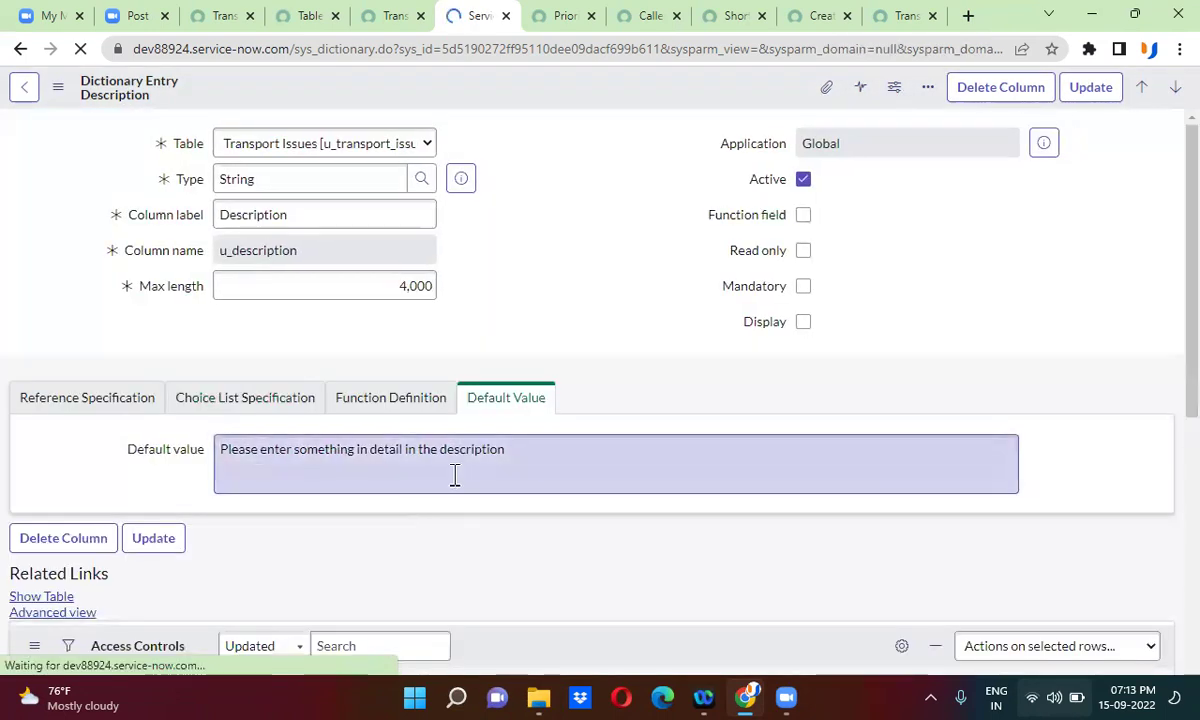
pyautogui.click(812, 22)
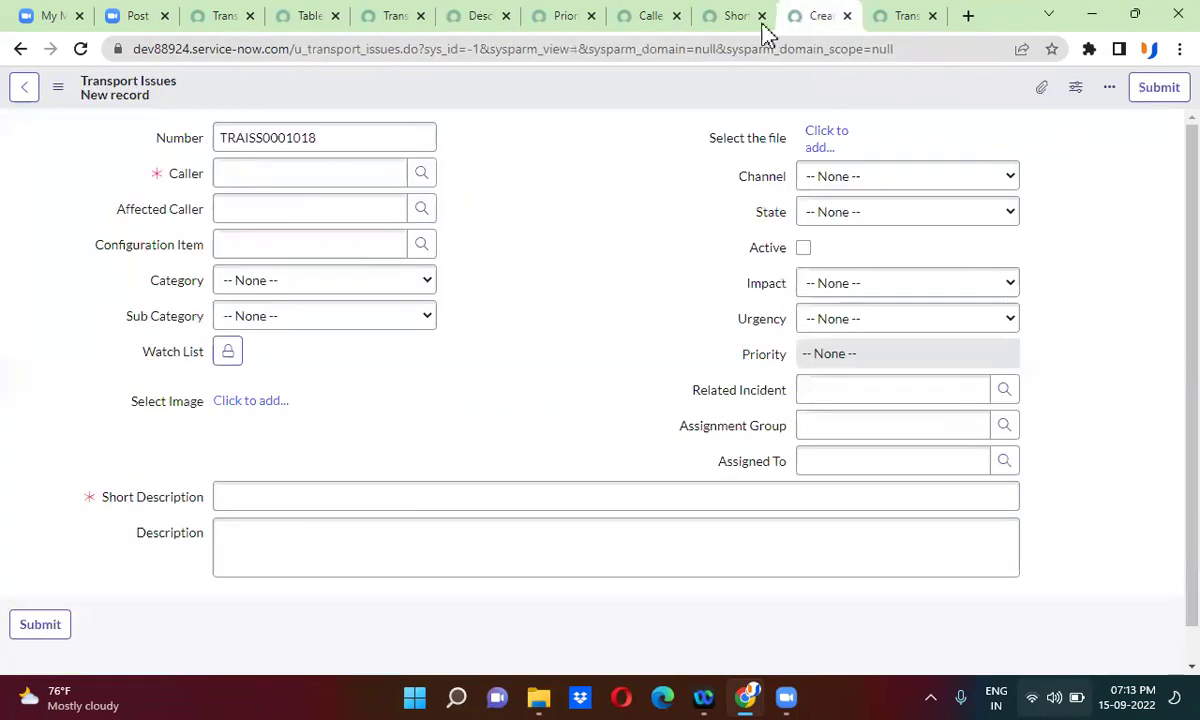
pyautogui.click(80, 49)
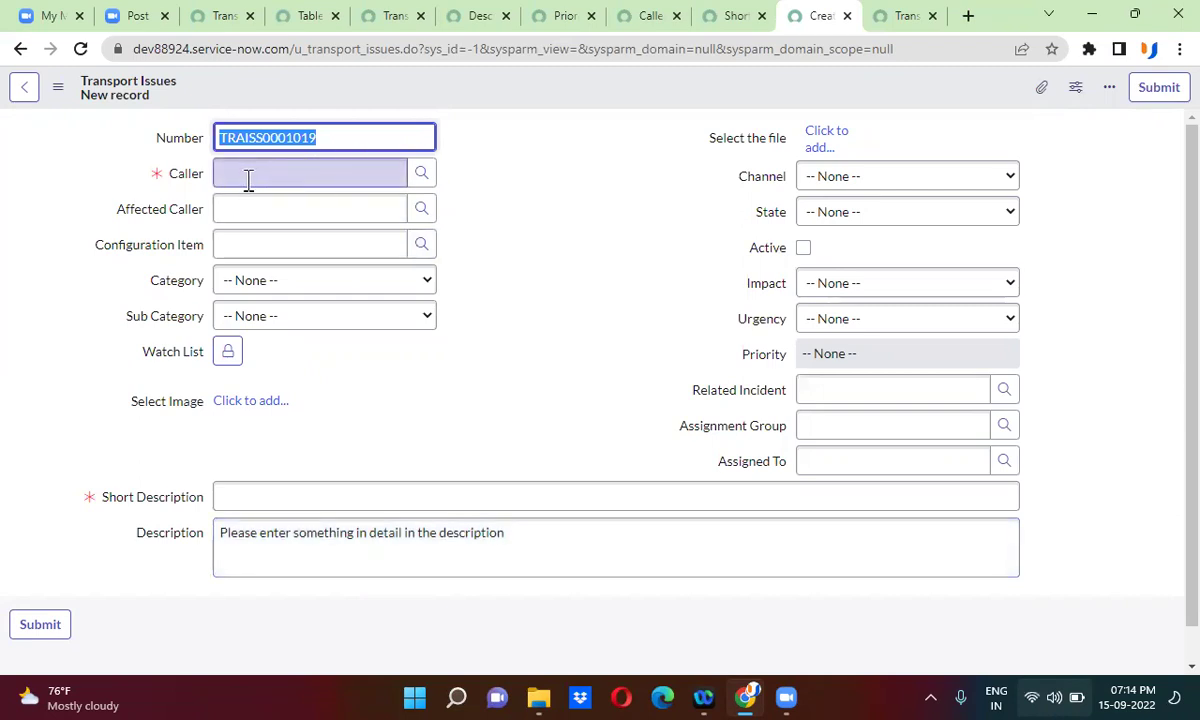
pyautogui.click(212, 17)
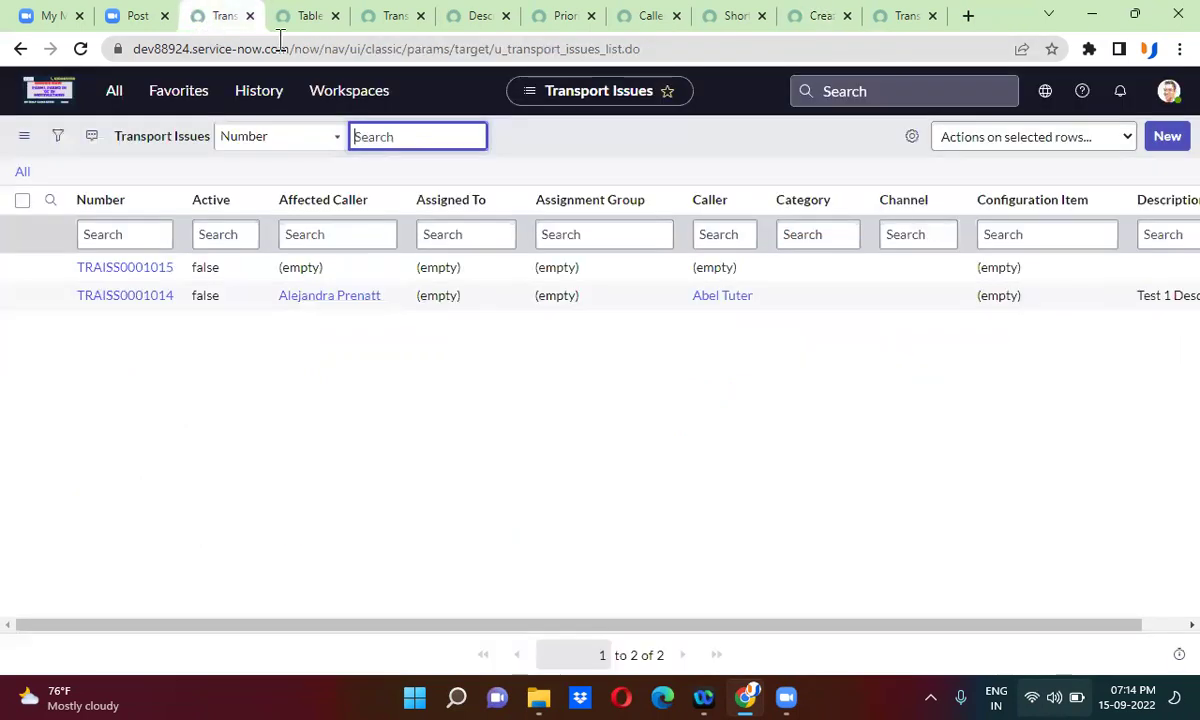
pyautogui.click(1168, 105)
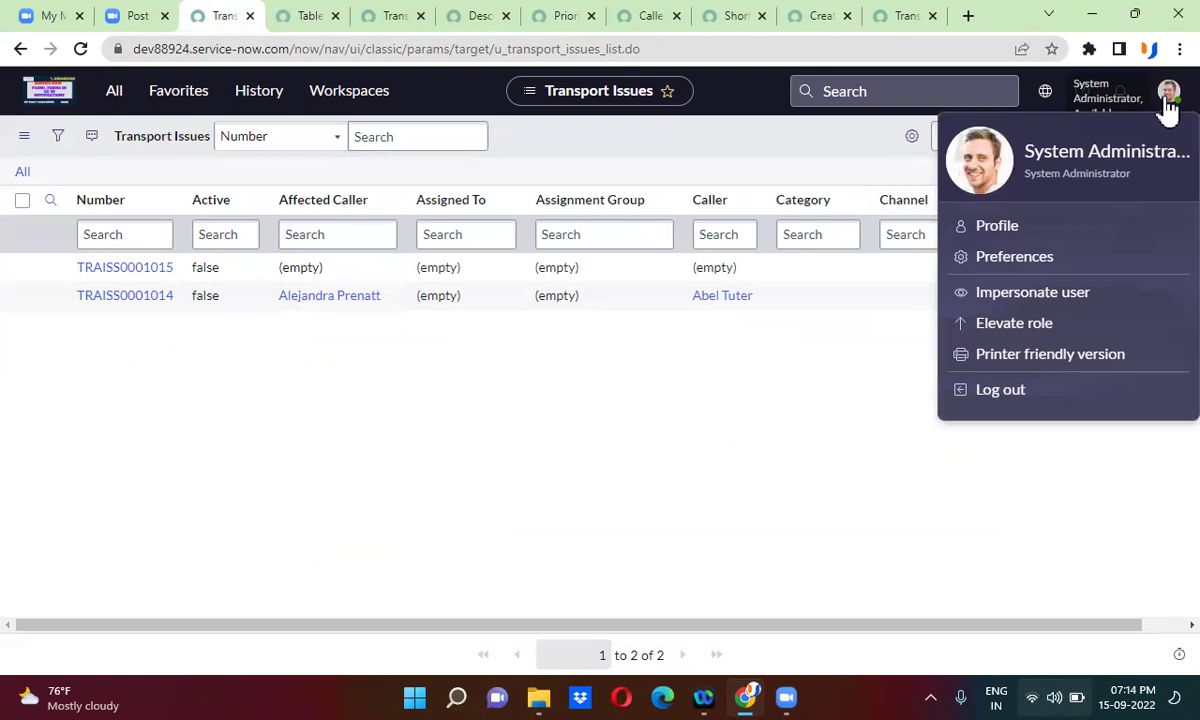
pyautogui.click(808, 15)
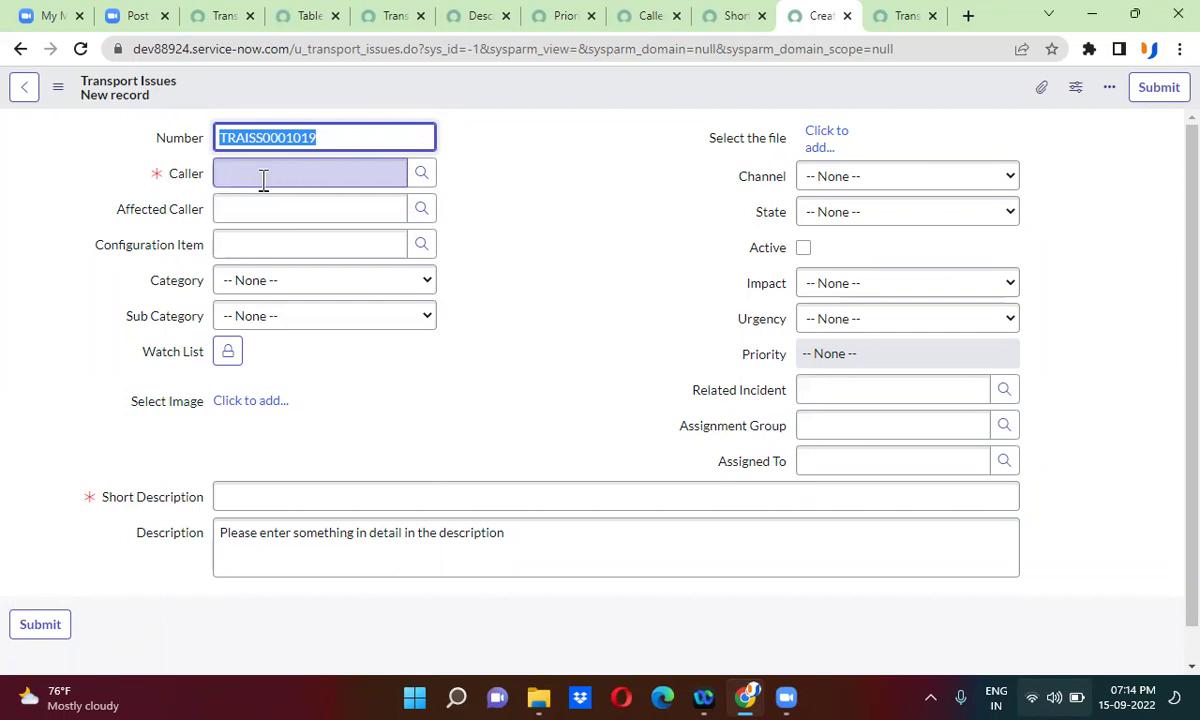
# - Switch the Caller column's dictionary entry to Advanced view from its Default Value tab
pyautogui.click(622, 18)
pyautogui.click(376, 484)
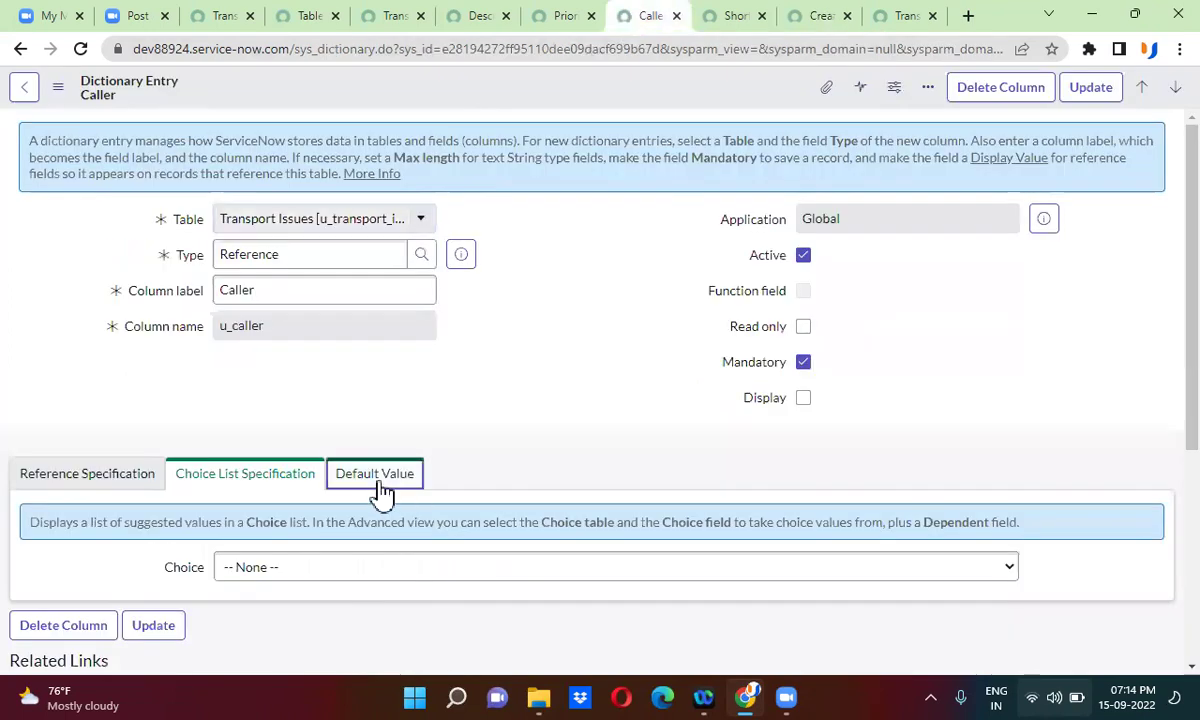
pyautogui.scroll(-2, 548, 480)
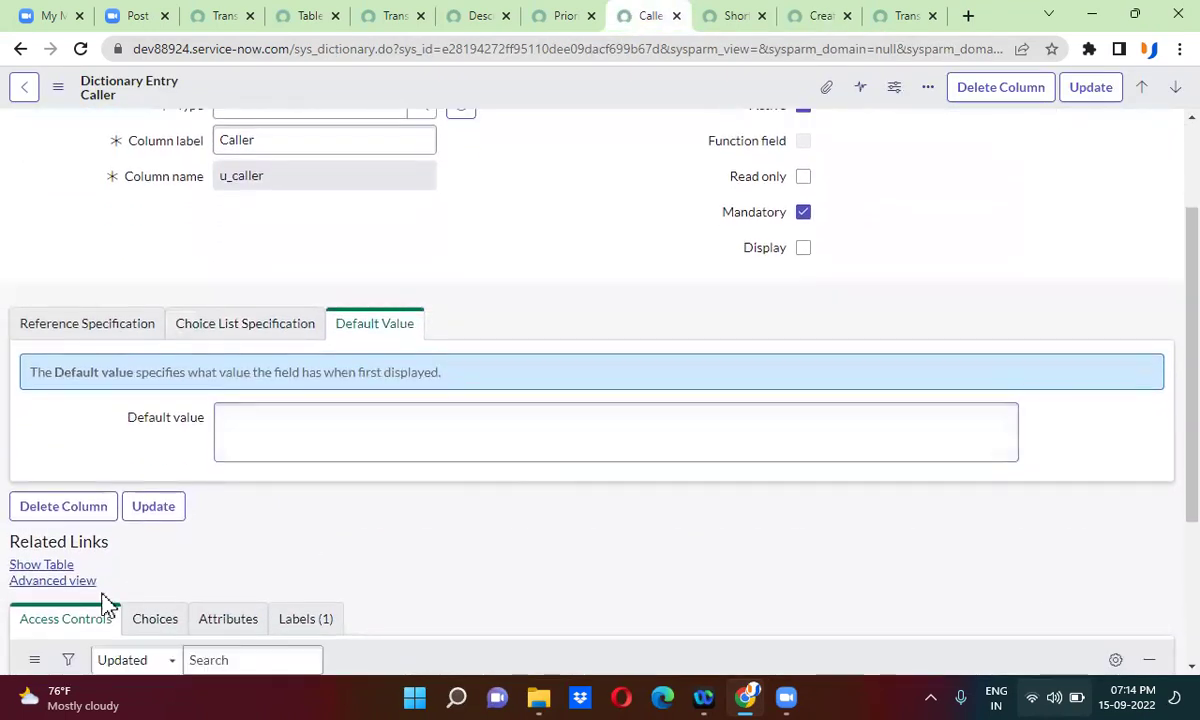
pyautogui.click(50, 590)
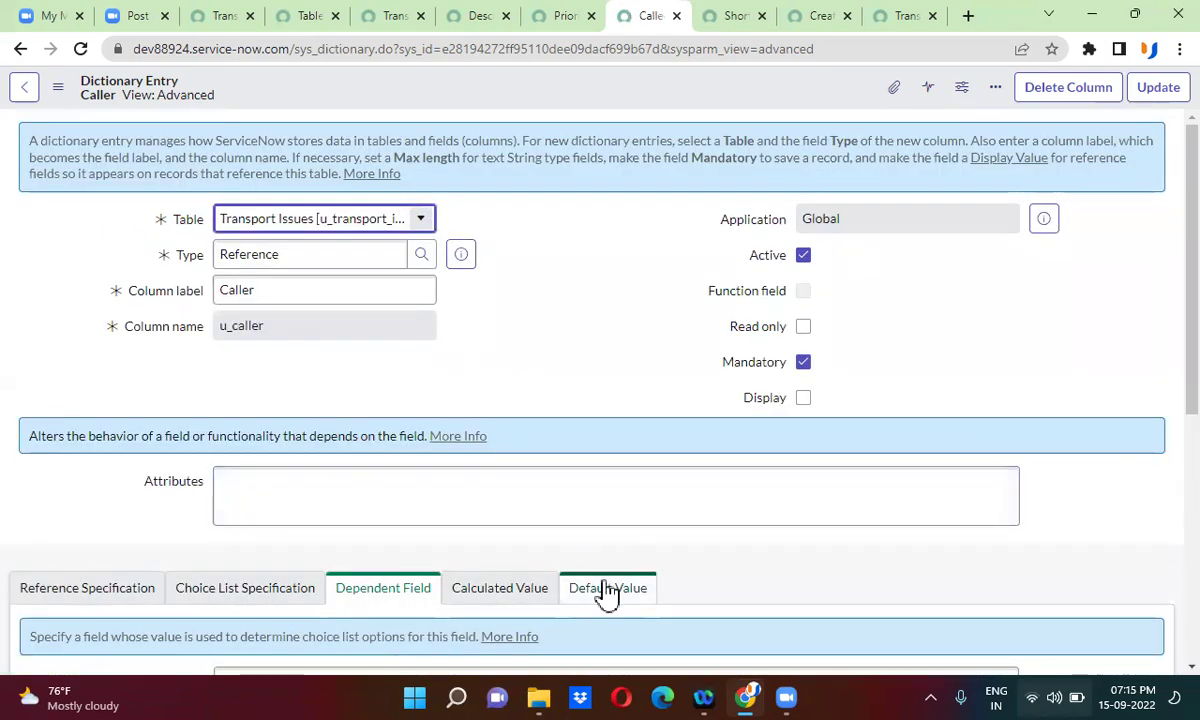
# - Enable Use dynamic default on Caller with dynamic value 'Me' and save the entry
pyautogui.click(605, 588)
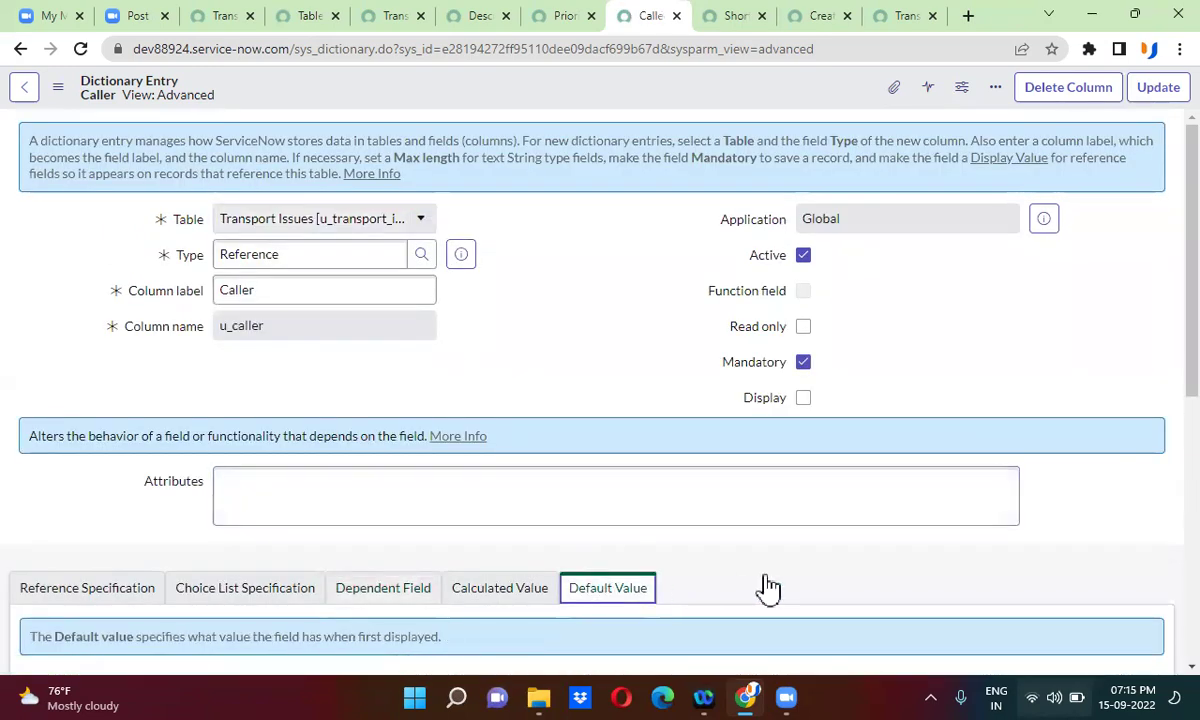
pyautogui.scroll(-3, 768, 588)
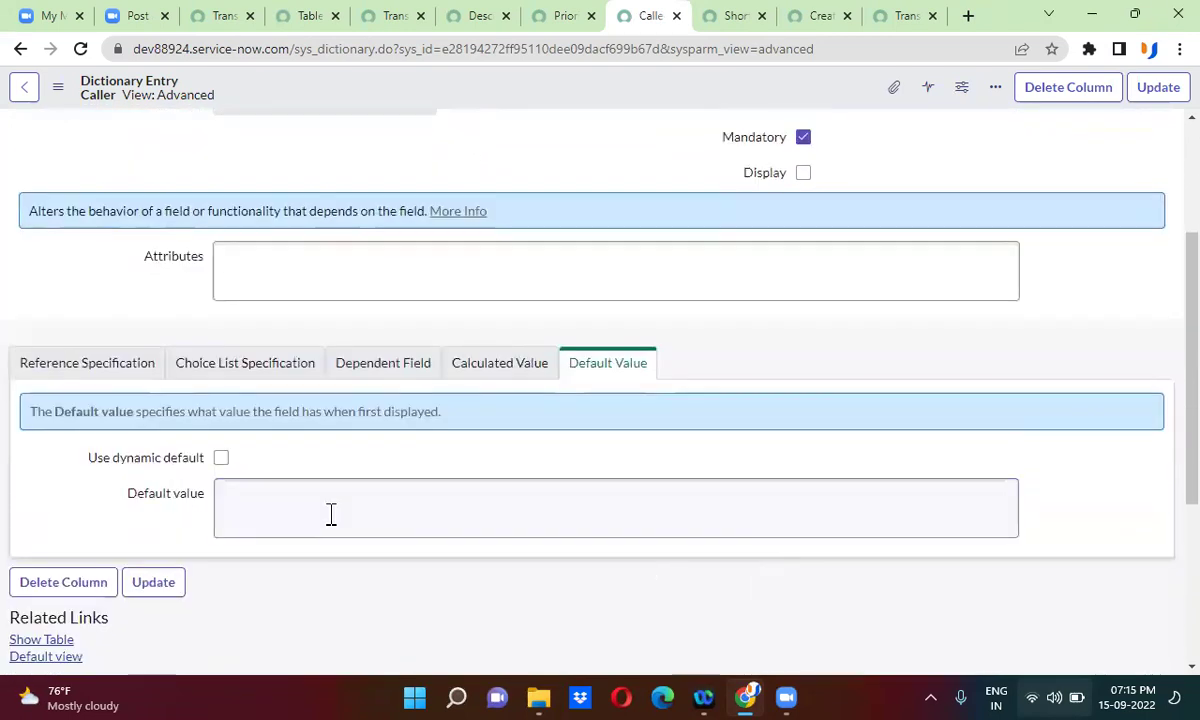
pyautogui.click(222, 458)
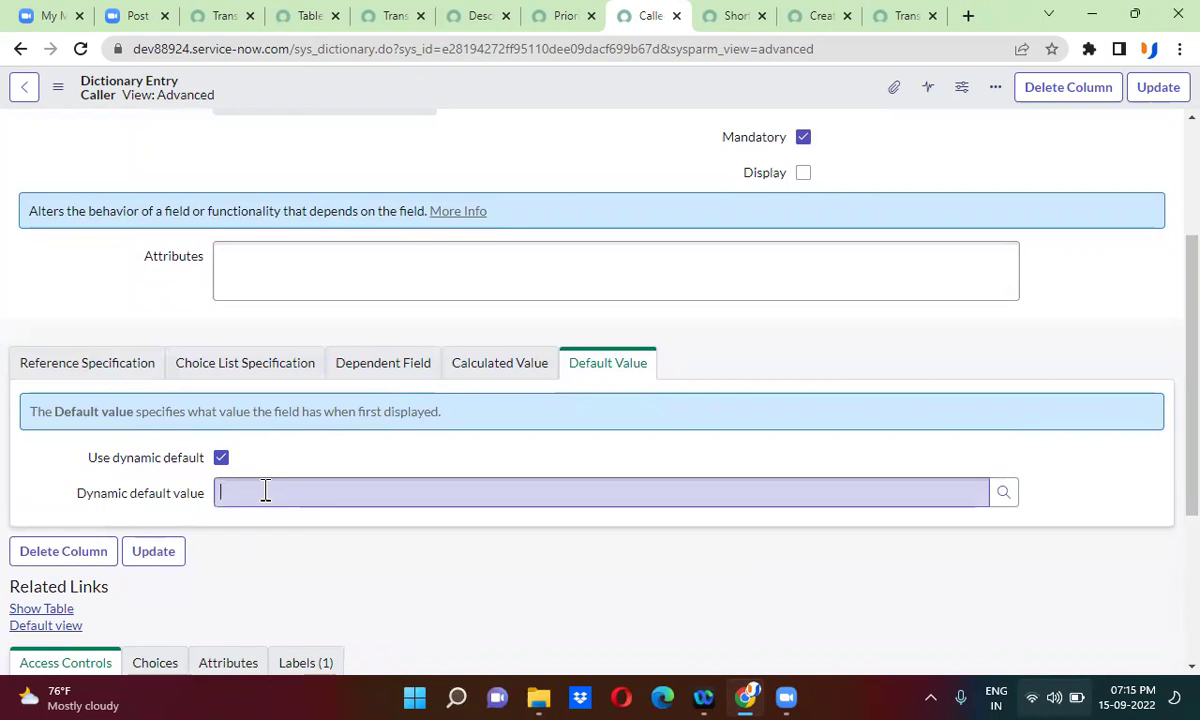
pyautogui.write('m')
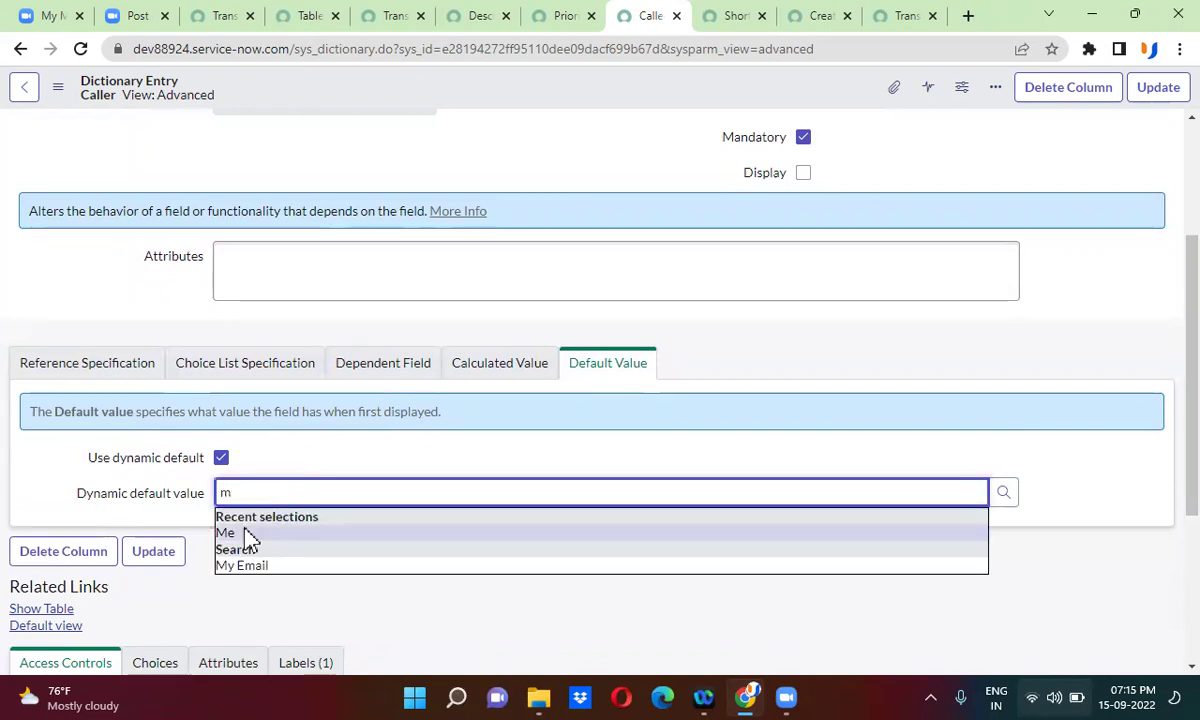
pyautogui.click(245, 533)
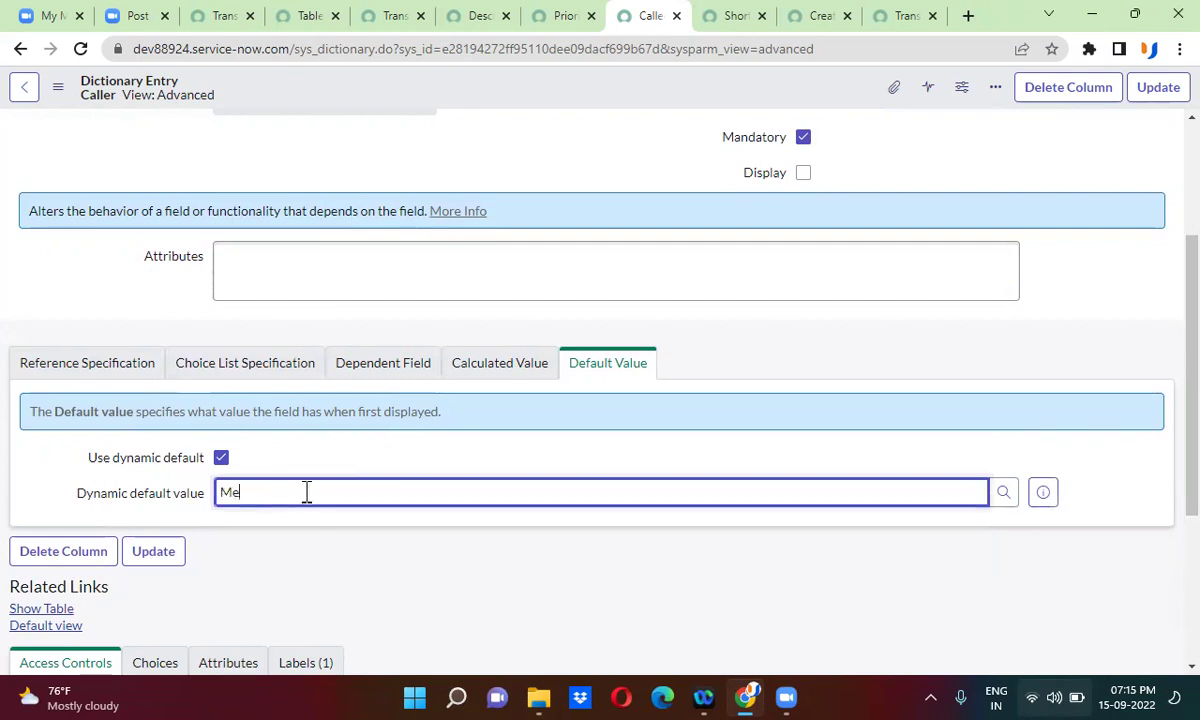
pyautogui.rightClick(652, 98)
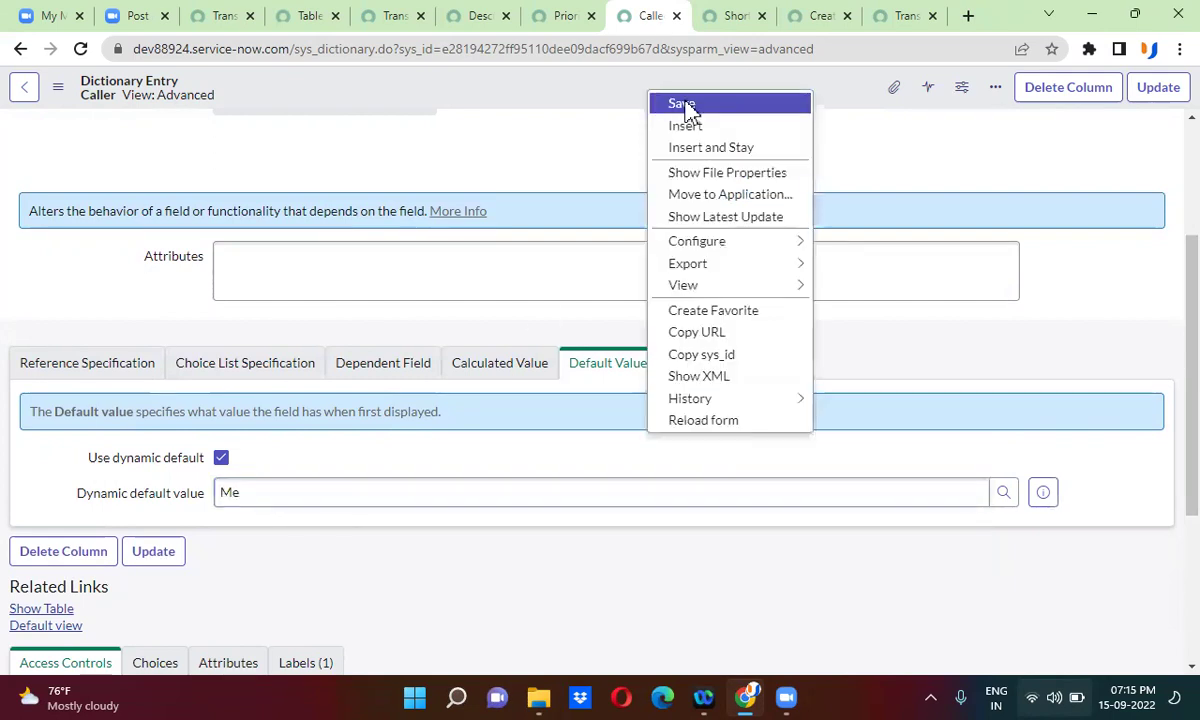
pyautogui.click(685, 105)
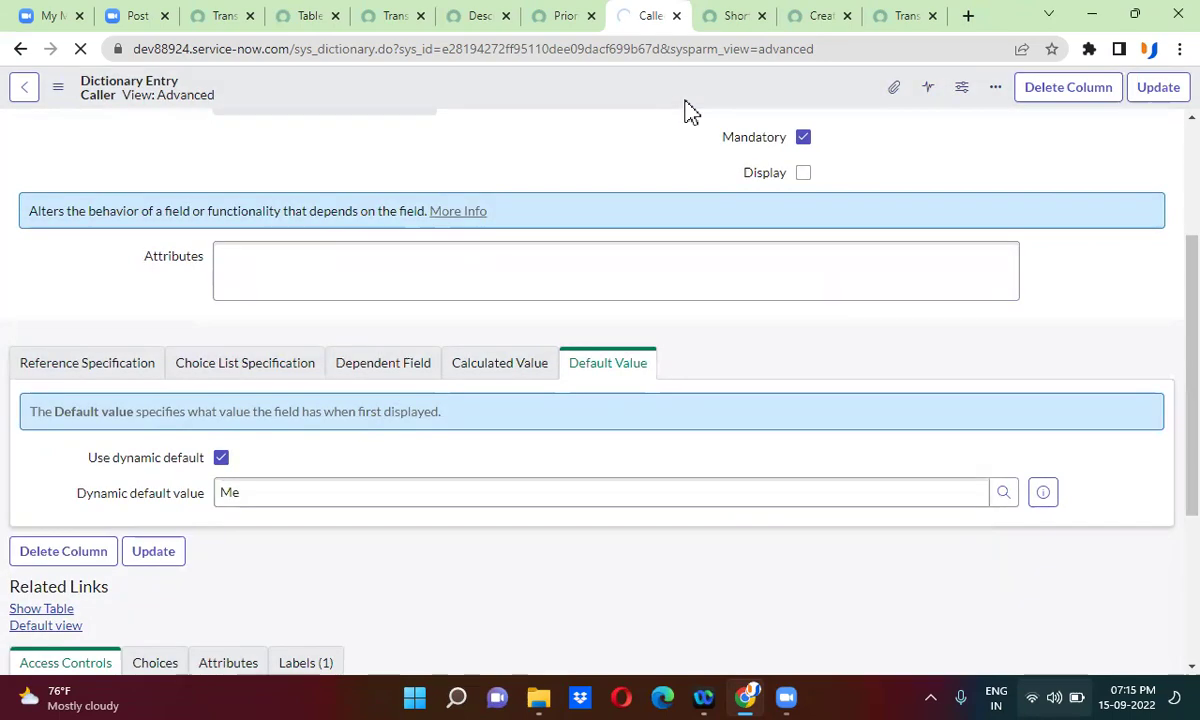
# - Reload the new Transport Issues form and confirm Caller matches the logged-in user
pyautogui.click(810, 18)
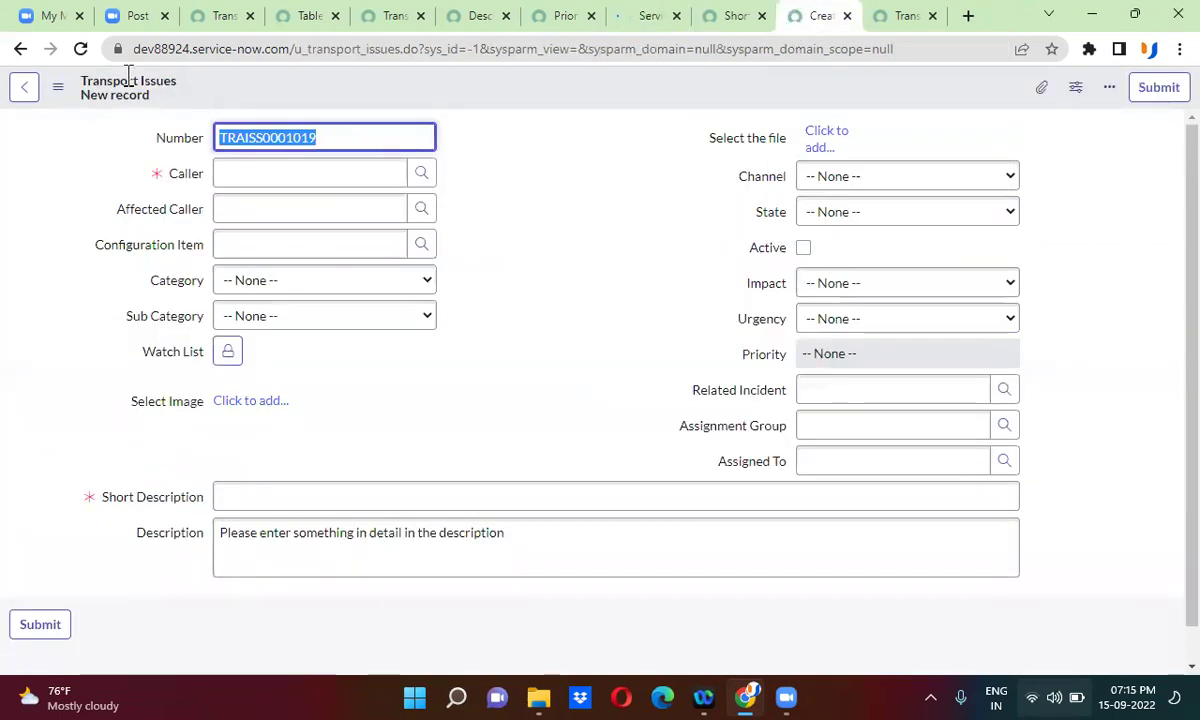
pyautogui.click(81, 52)
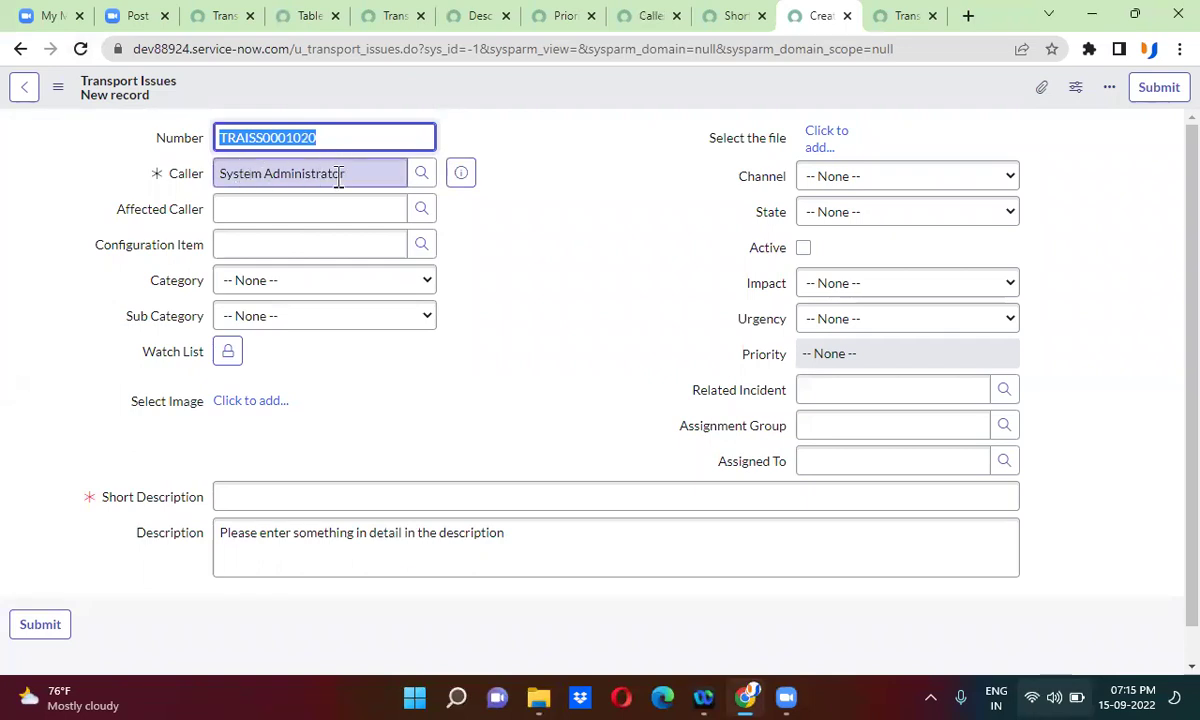
pyautogui.click(214, 14)
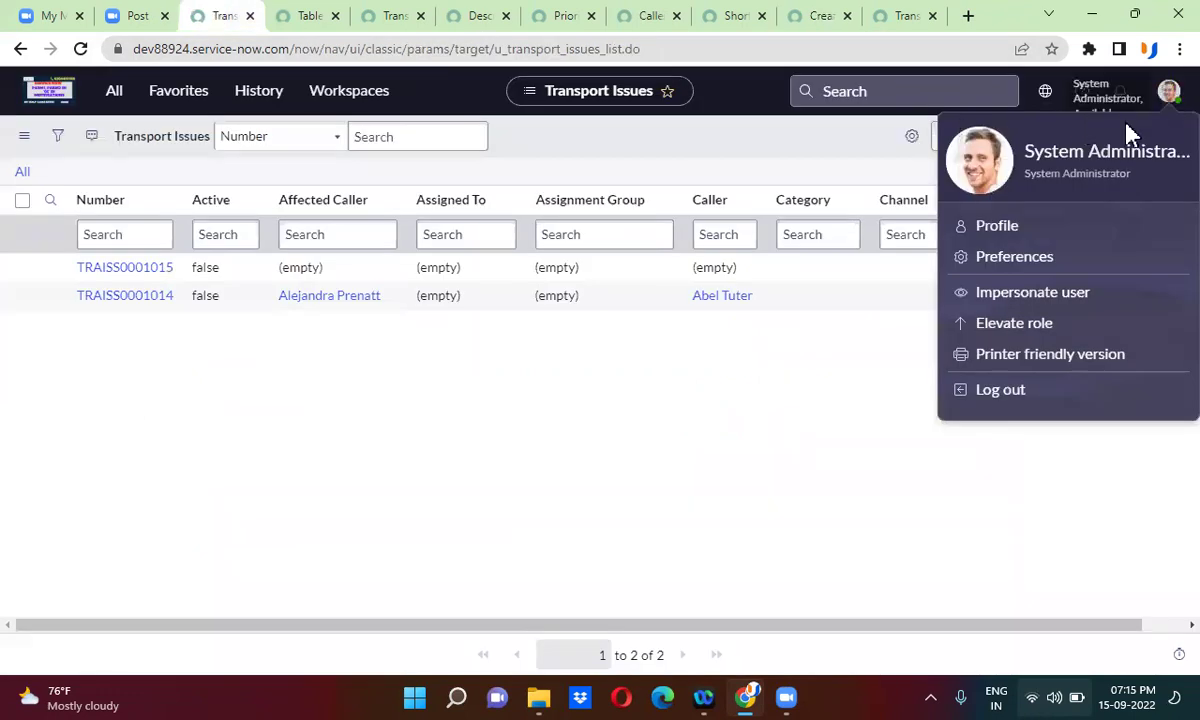
pyautogui.click(798, 18)
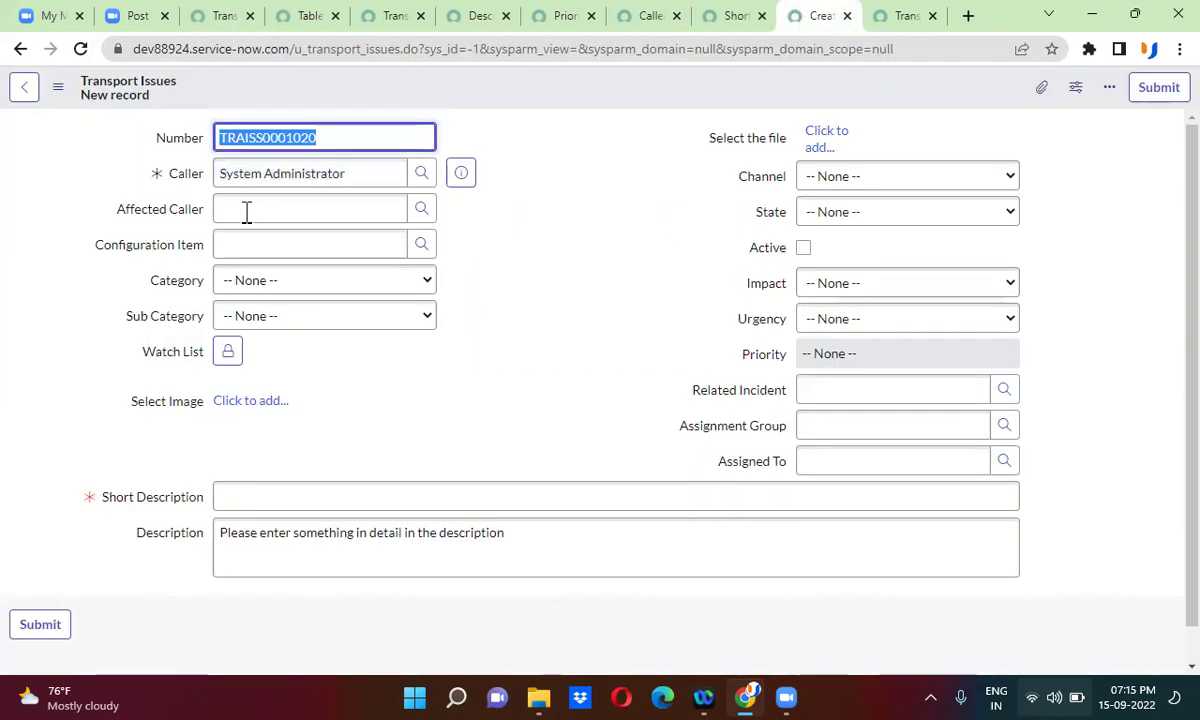
pyautogui.click(80, 48)
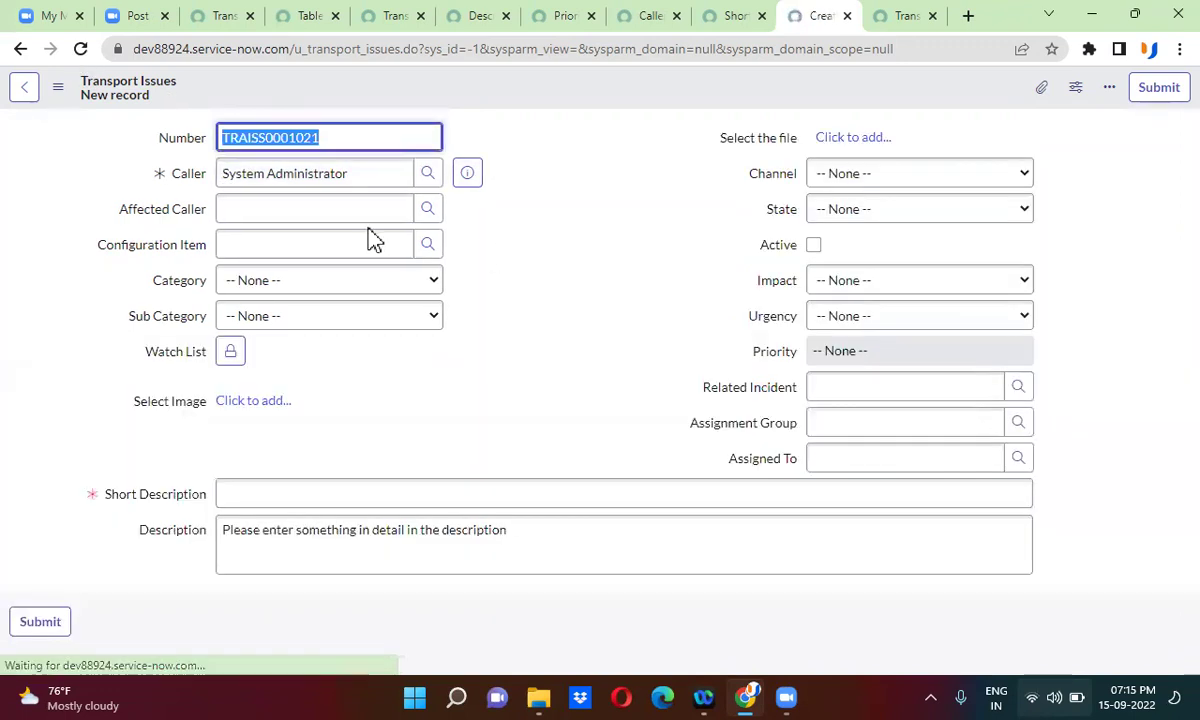